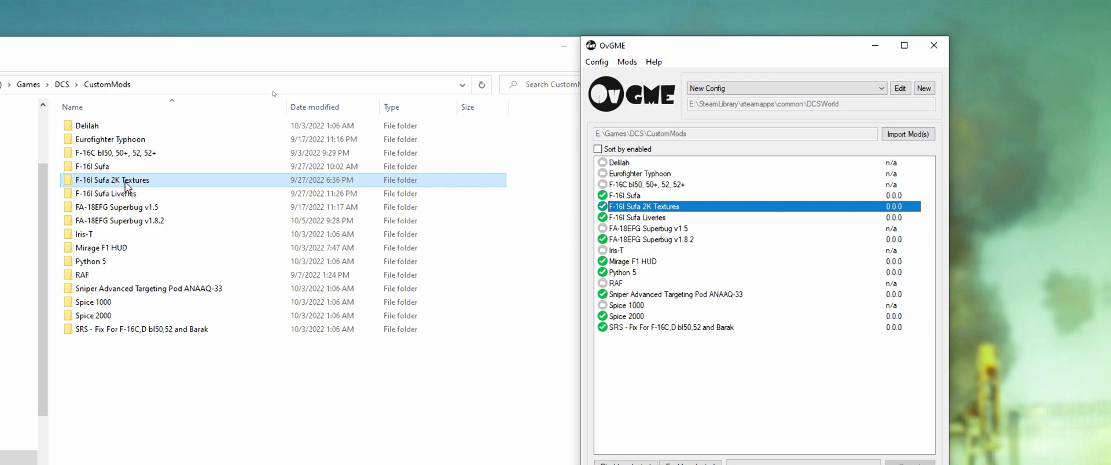
Browse the F-16I Sufa 2K Textures mod folder down through Mods, aircraft, F-16C, Cockpit1 and Textures to the contents of F-16I-CPT-TEXTURES.
{"action": "double_click", "coordinate": [152, 187]}
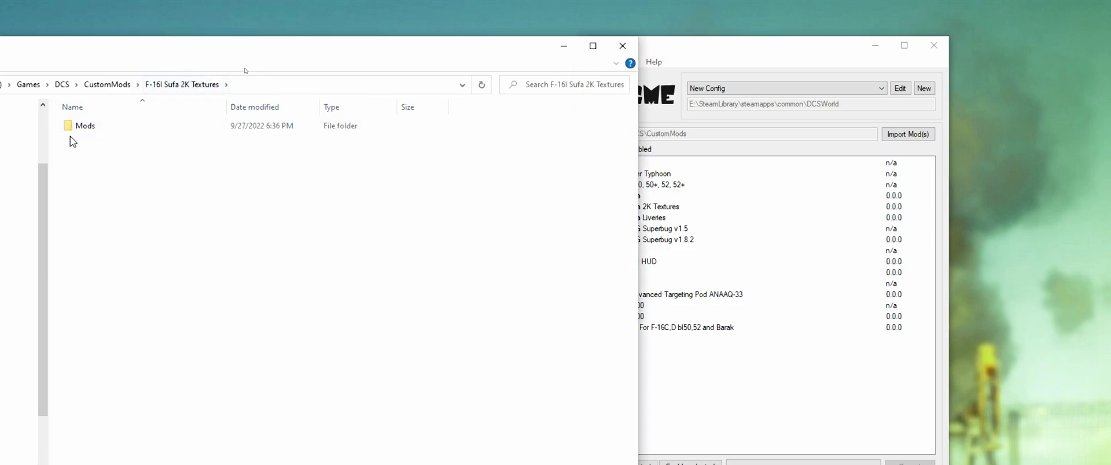
{"action": "double_click", "coordinate": [87, 126]}
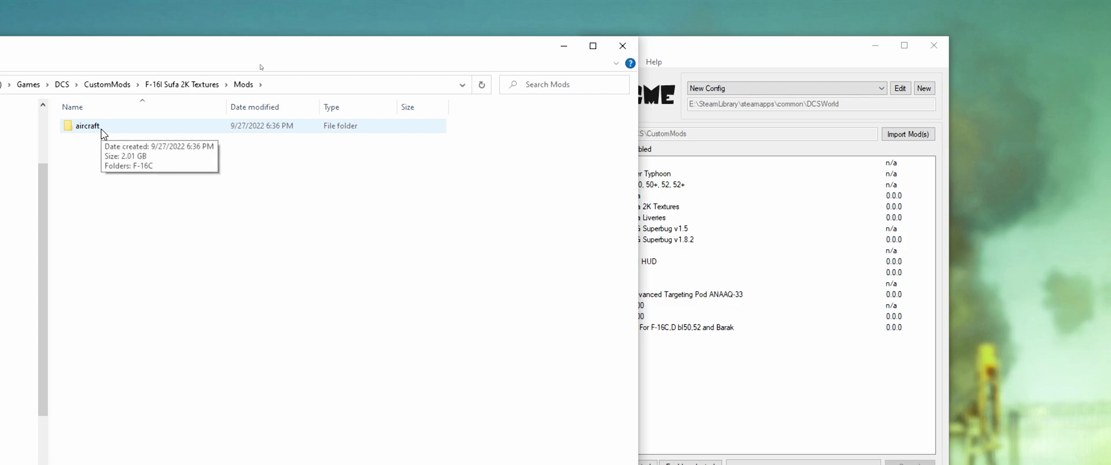
{"action": "double_click", "coordinate": [87, 126]}
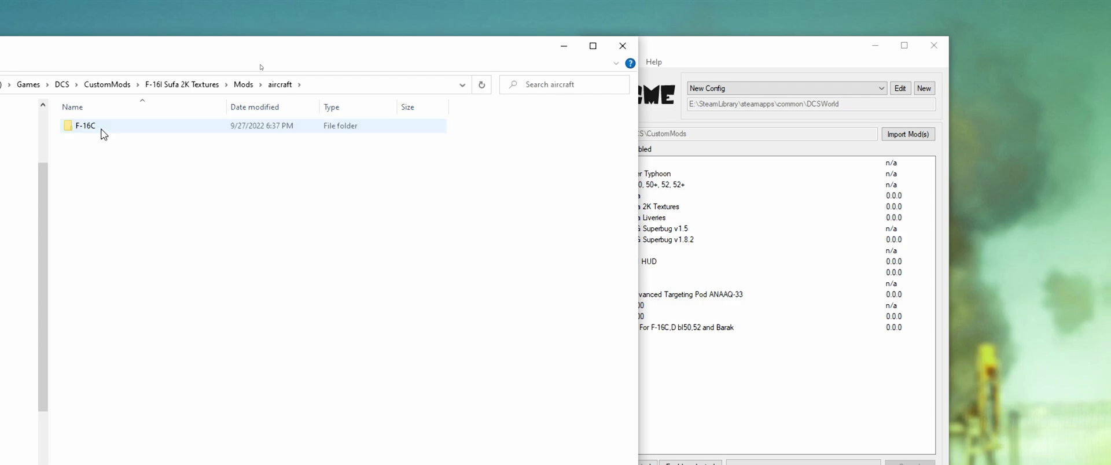
{"action": "double_click", "coordinate": [103, 131]}
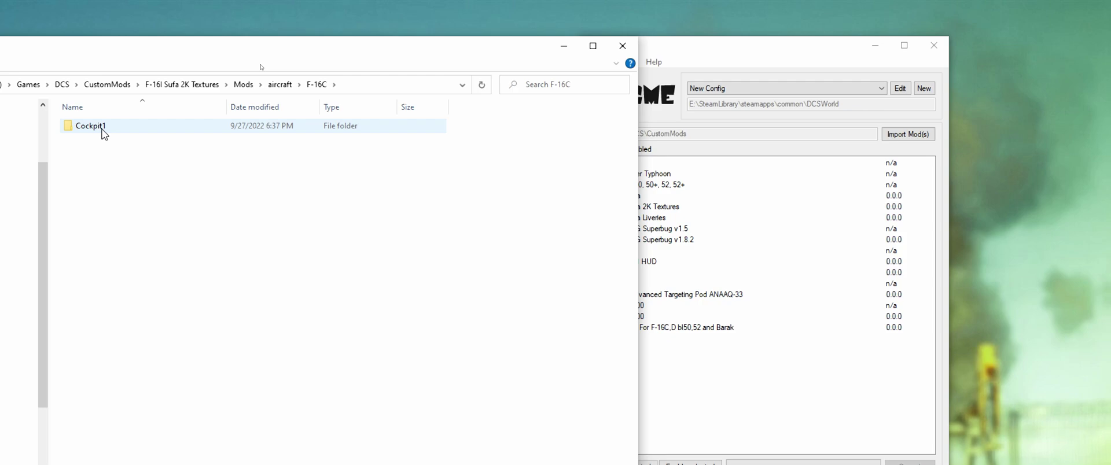
{"action": "double_click", "coordinate": [103, 130]}
{"action": "double_click", "coordinate": [103, 131]}
{"action": "double_click", "coordinate": [103, 130]}
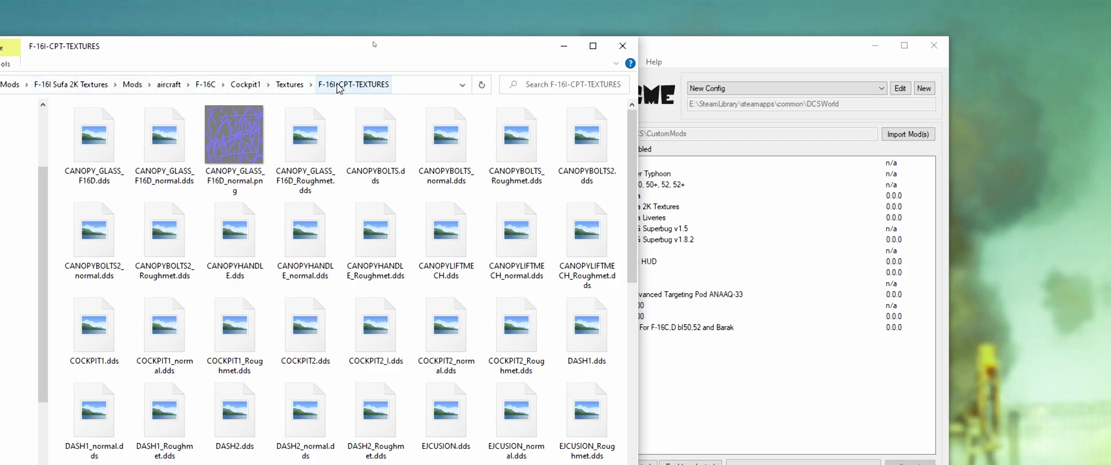
Return to the F-16I Sufa 2K Textures folder, then check the F-16I Sufa and F-16I Sufa Liveries entries in OvGME's mod list.
{"action": "left_click", "coordinate": [89, 86]}
{"action": "left_click", "coordinate": [774, 46]}
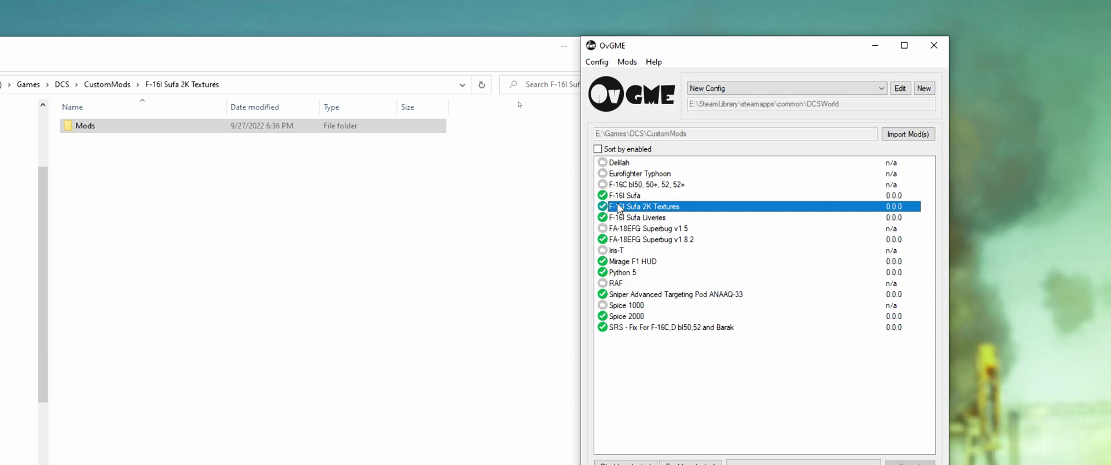
{"action": "left_click", "coordinate": [645, 218]}
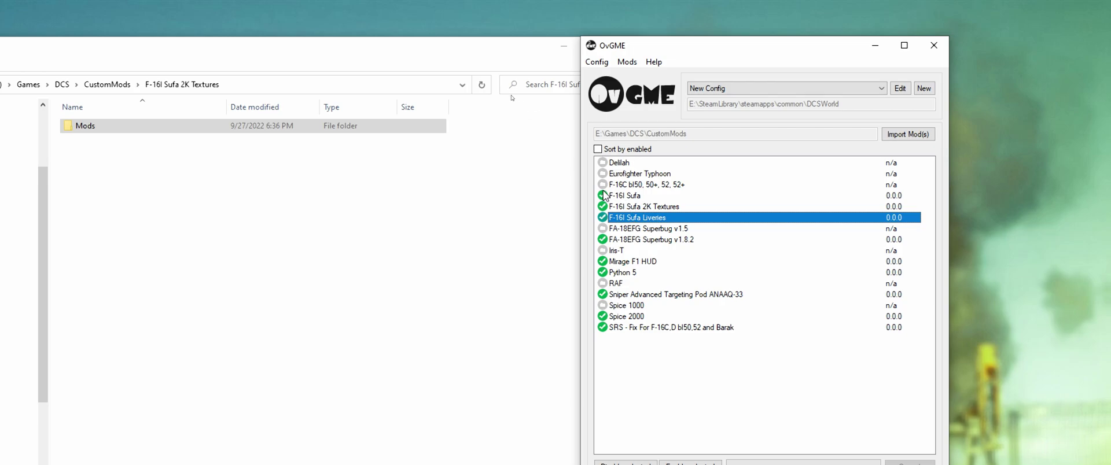
{"action": "left_click", "coordinate": [632, 196]}
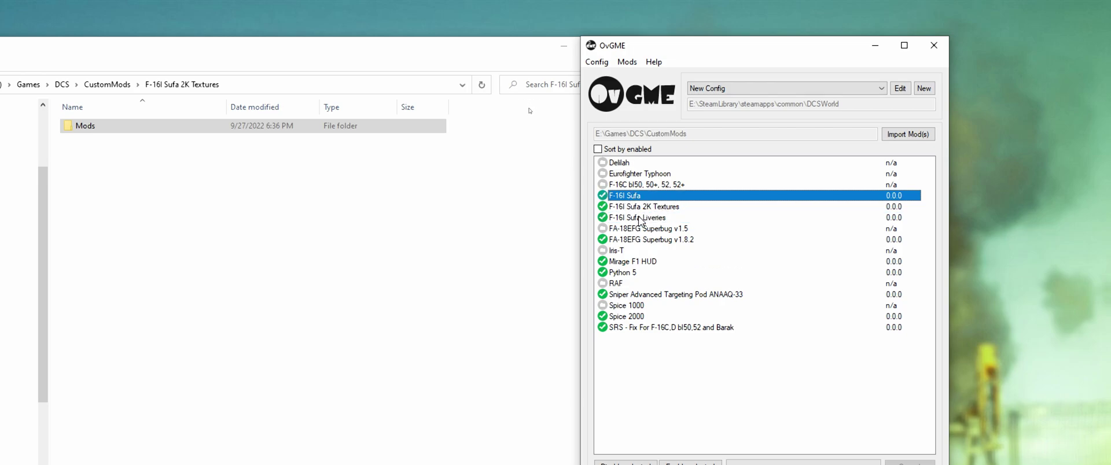
{"action": "left_click", "coordinate": [640, 219]}
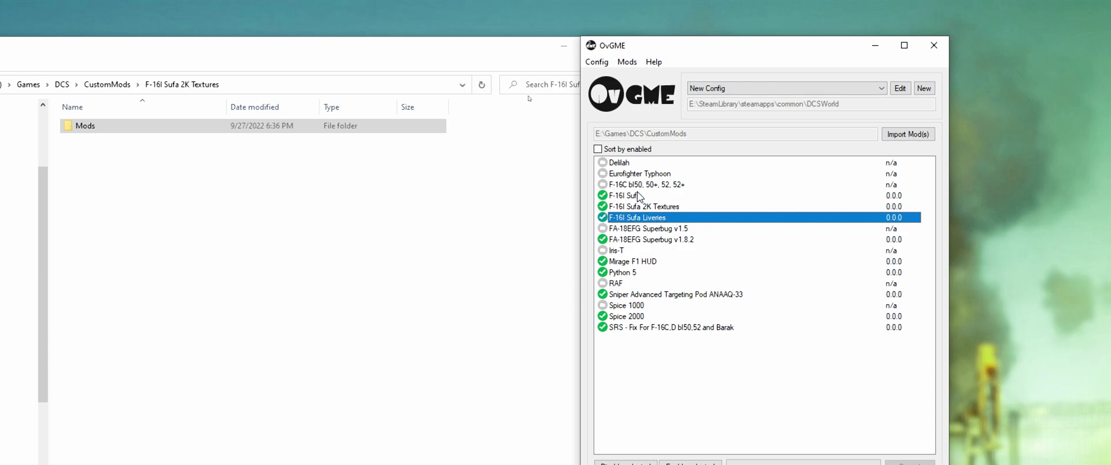
{"action": "left_click", "coordinate": [639, 196]}
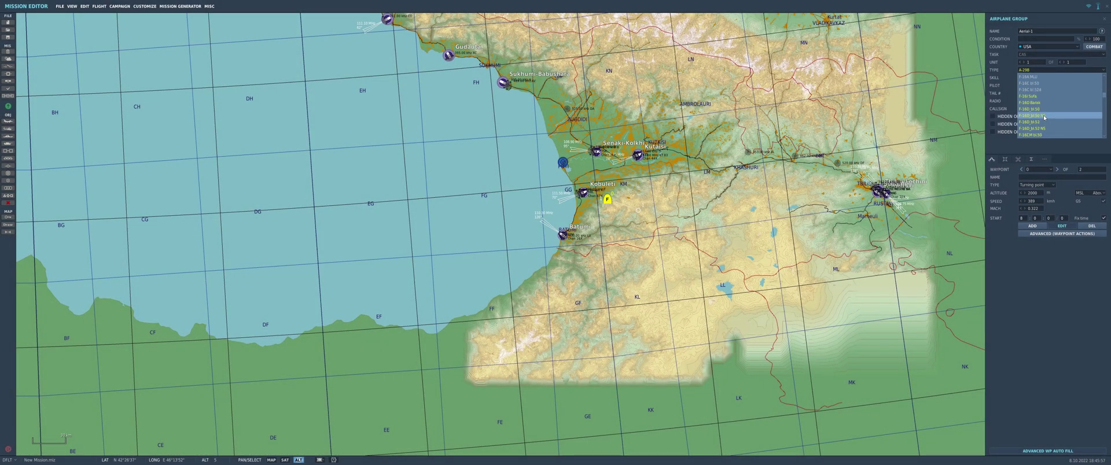
In the DCS Mission Editor, set the airplane group's type to F-16CM bl.50 and show its paint and loadout settings.
{"action": "scroll", "coordinate": [1045, 117], "scroll_direction": "down", "scroll_amount": 5}
{"action": "left_click", "coordinate": [1049, 116]}
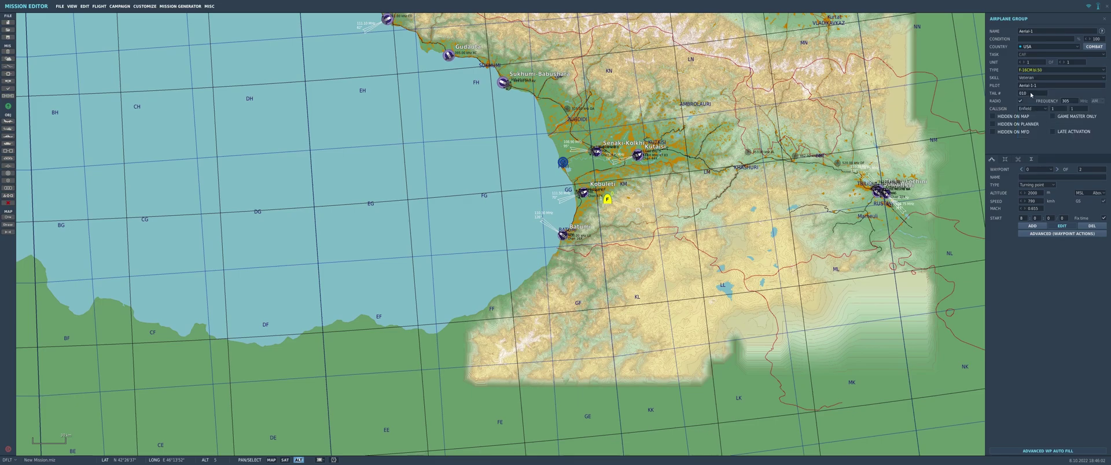
{"action": "left_click", "coordinate": [1006, 160]}
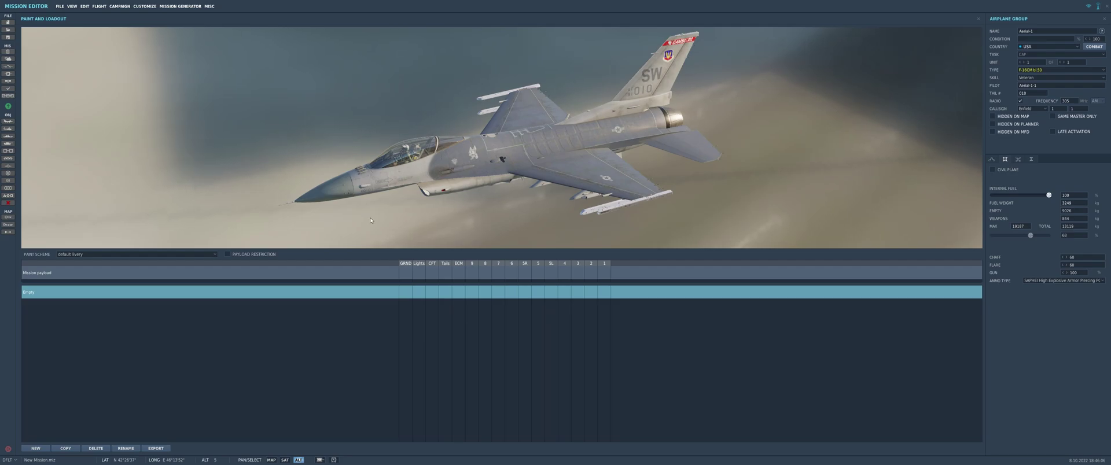
Fit the IDF Mods Project F-16C CFT fuel tanks to the mission payload's CFT station.
{"action": "left_click", "coordinate": [432, 275]}
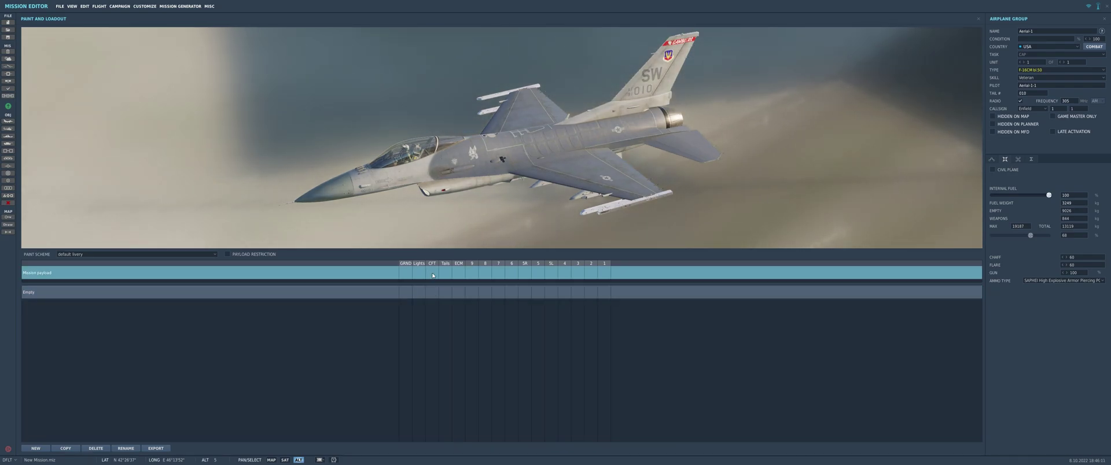
{"action": "right_click", "coordinate": [432, 276]}
{"action": "mouse_move", "coordinate": [458, 277]}
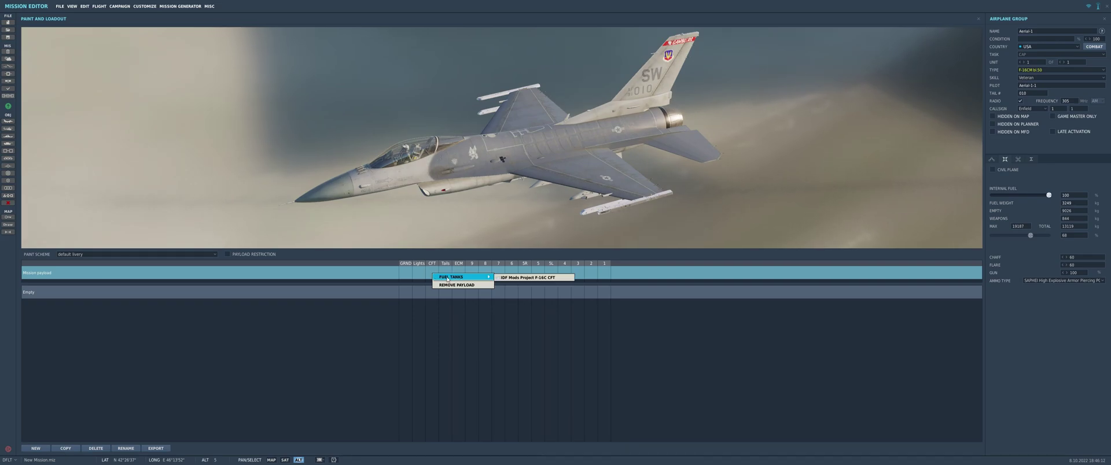
{"action": "left_click", "coordinate": [506, 278]}
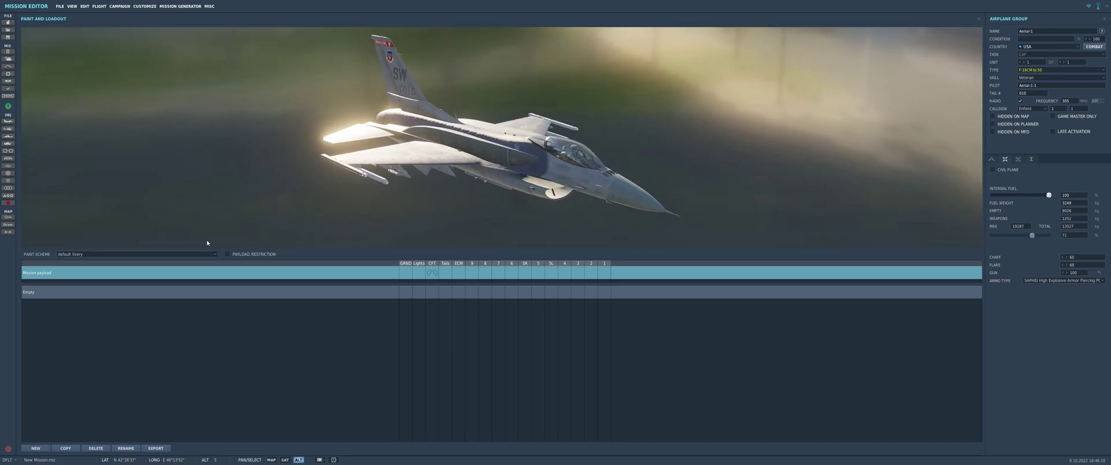
Apply the IAF 101st squadron barak 2020 paint scheme and remove the conformal fuel tanks from the mission payload.
{"action": "left_click", "coordinate": [129, 254]}
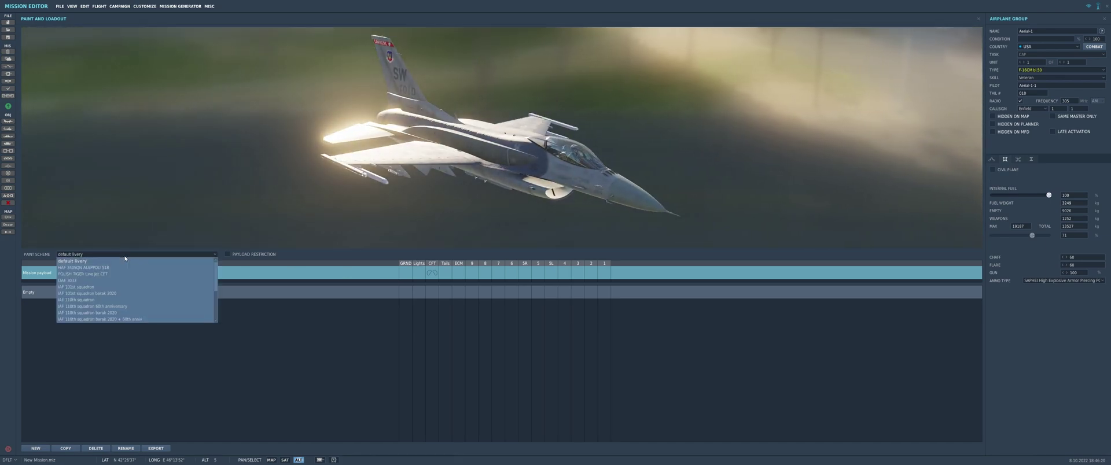
{"action": "left_click", "coordinate": [113, 293]}
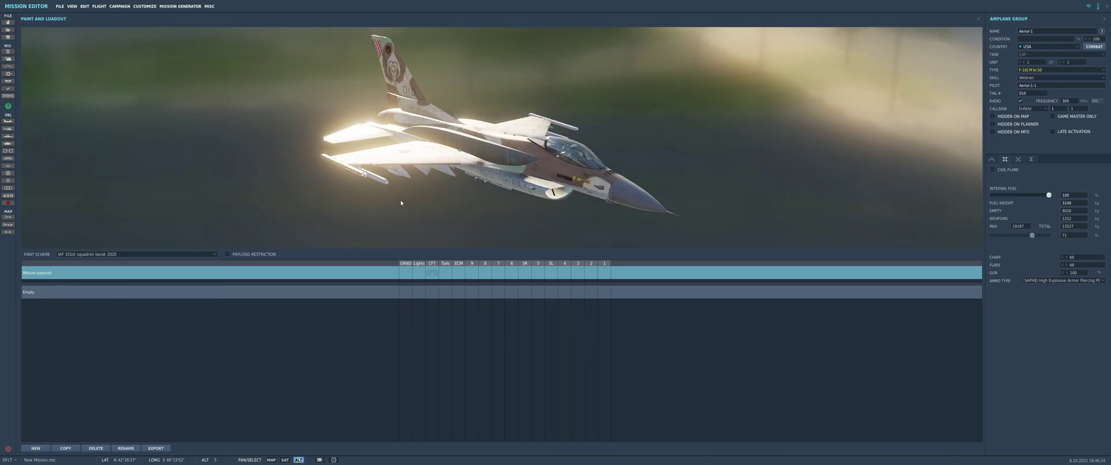
{"action": "right_click", "coordinate": [431, 273]}
{"action": "left_click", "coordinate": [443, 284]}
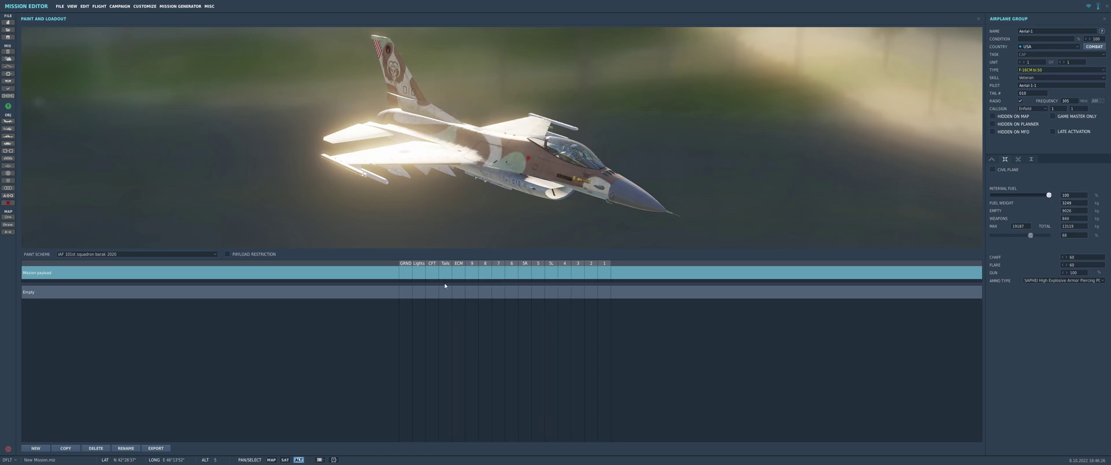
Change the aircraft's paint scheme to Royal Moroccan Air Force.
{"action": "left_click", "coordinate": [116, 254]}
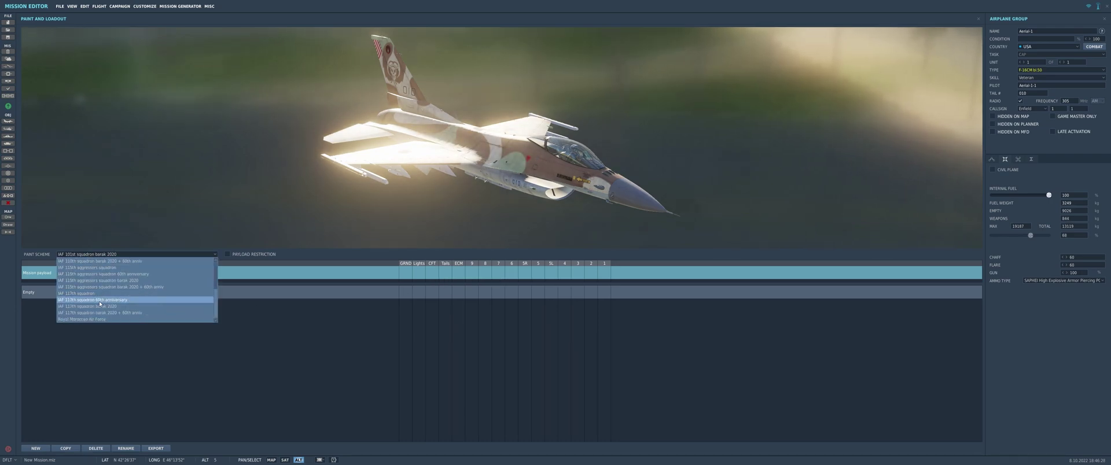
{"action": "scroll", "coordinate": [92, 316], "scroll_direction": "down", "scroll_amount": 3}
{"action": "left_click", "coordinate": [92, 319]}
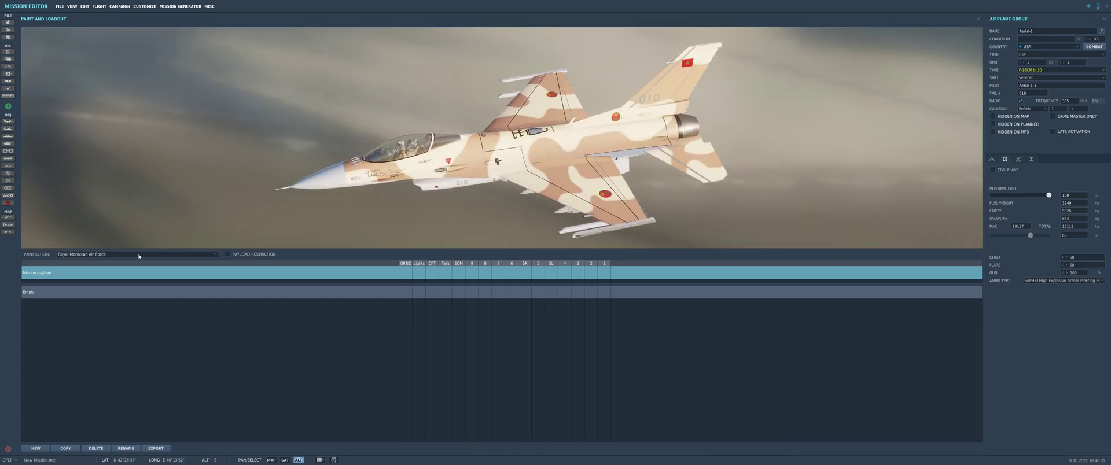
Change the aircraft's paint scheme to the POLISH TIGER CFT livery.
{"action": "left_click", "coordinate": [145, 255]}
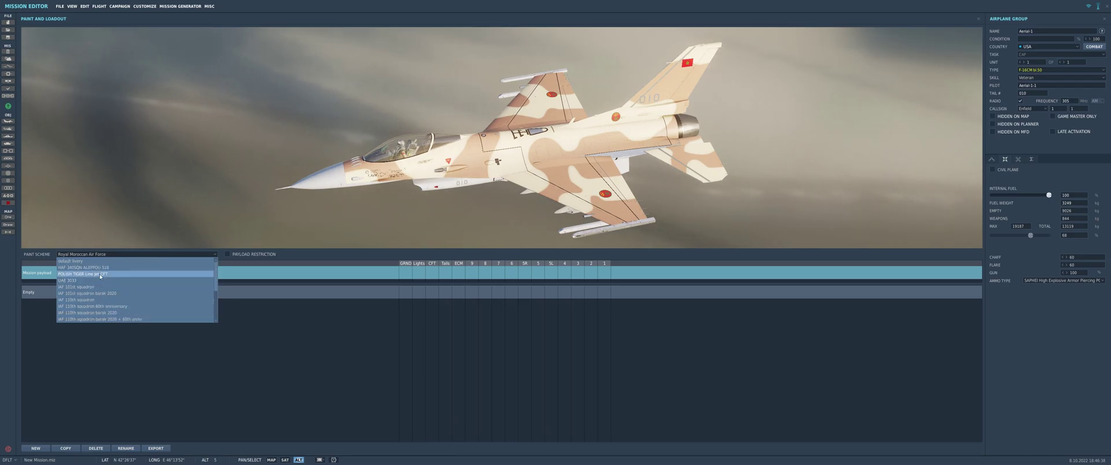
{"action": "left_click", "coordinate": [116, 274]}
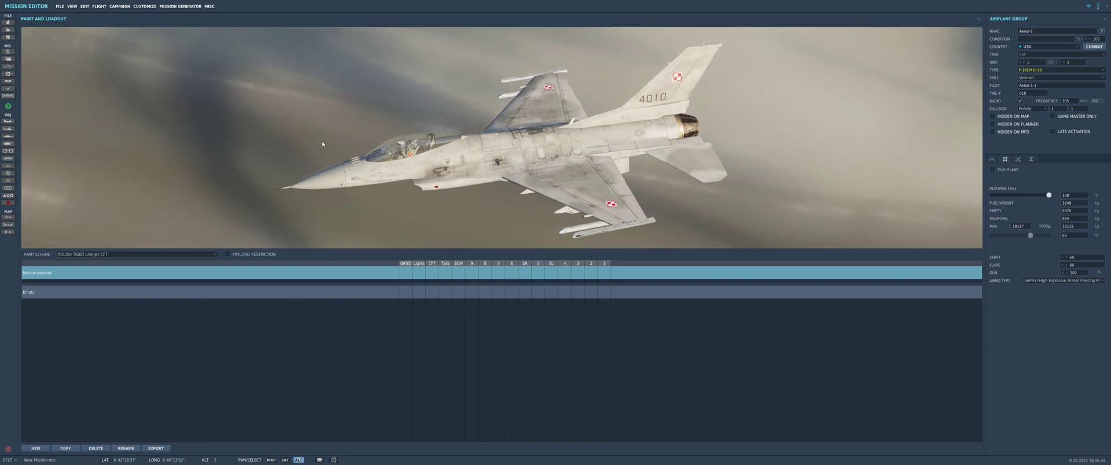
{"action": "left_click", "coordinate": [106, 256]}
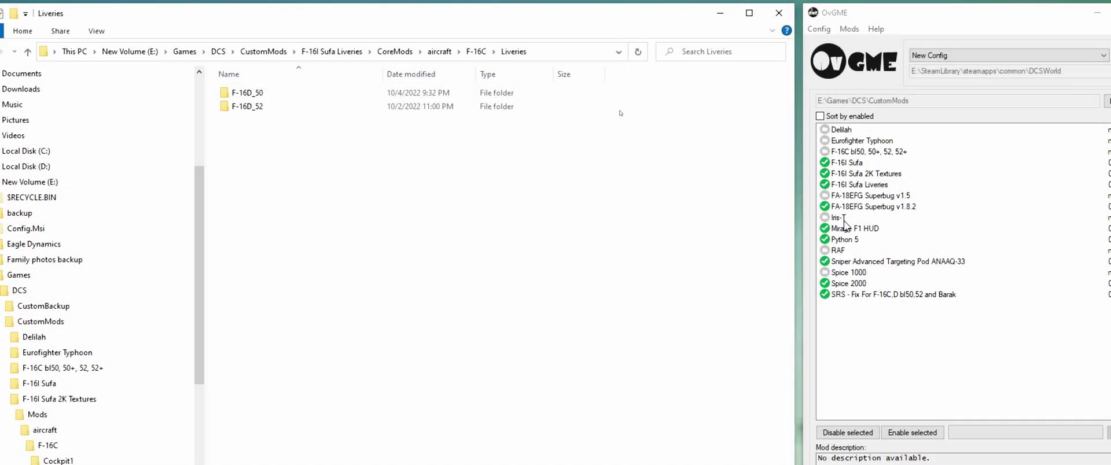
Highlight F-16I Sufa Liveries in OvGME's mod list and go back up to the CustomMods folder in File Explorer.
{"action": "left_click", "coordinate": [855, 185]}
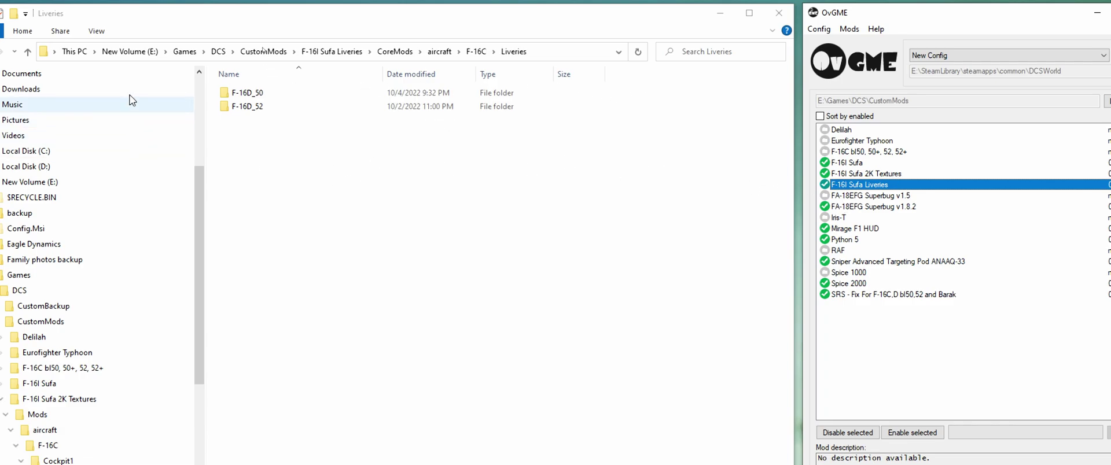
{"action": "left_click", "coordinate": [325, 52]}
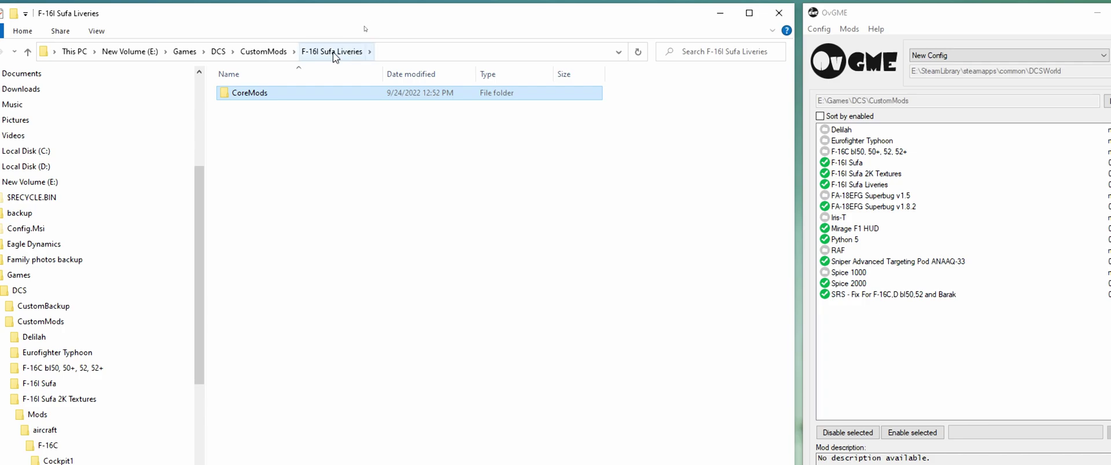
{"action": "left_click", "coordinate": [263, 52]}
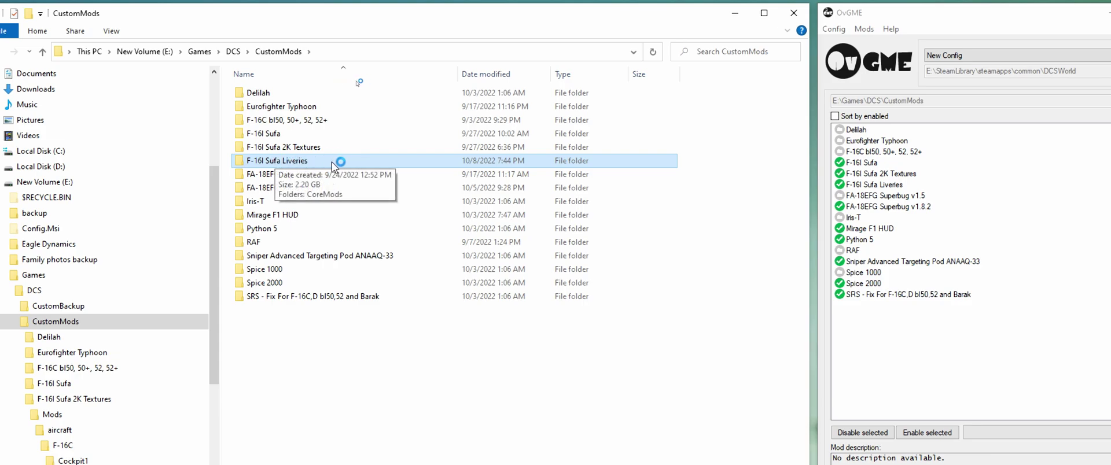
Open the F-16I Sufa Liveries mod folder down through CoreMods, aircraft and F-16C to Liveries.
{"action": "double_click", "coordinate": [318, 162]}
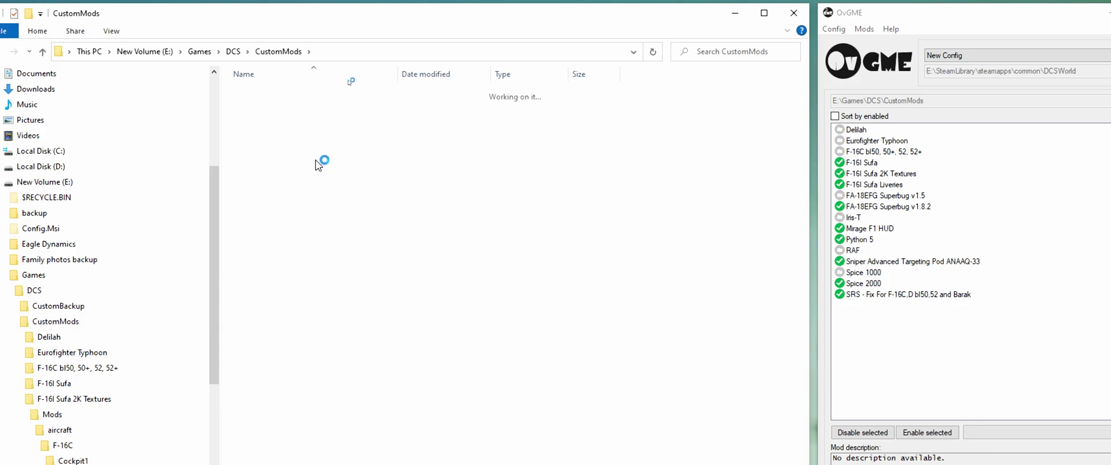
{"action": "double_click", "coordinate": [273, 94]}
{"action": "double_click", "coordinate": [277, 94]}
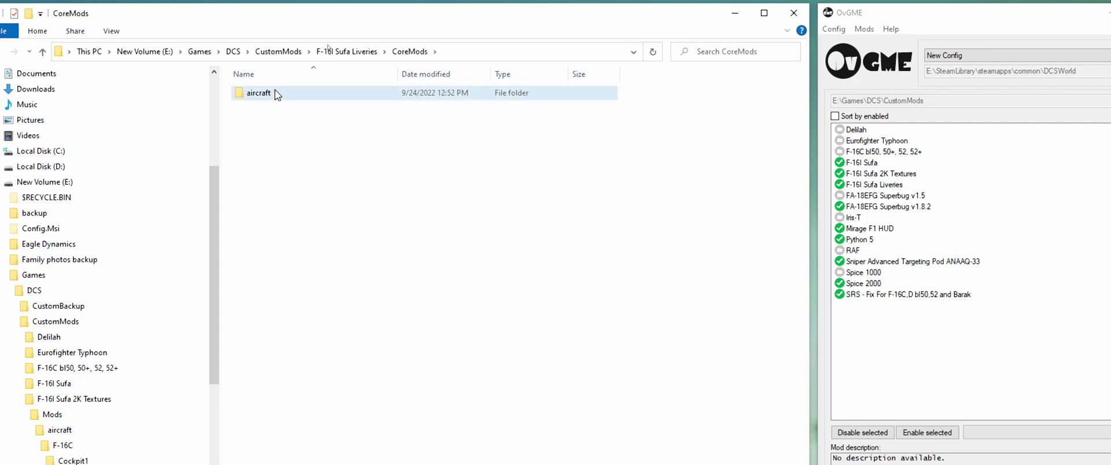
{"action": "double_click", "coordinate": [277, 94]}
{"action": "double_click", "coordinate": [281, 98]}
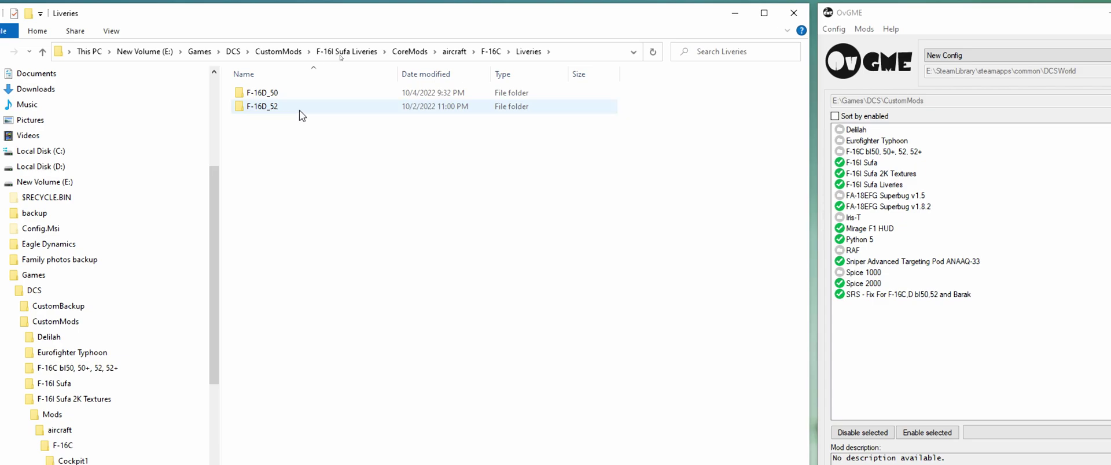
Examine the livery folders stored inside F-16D_52 and F-16D_50.
{"action": "double_click", "coordinate": [300, 110]}
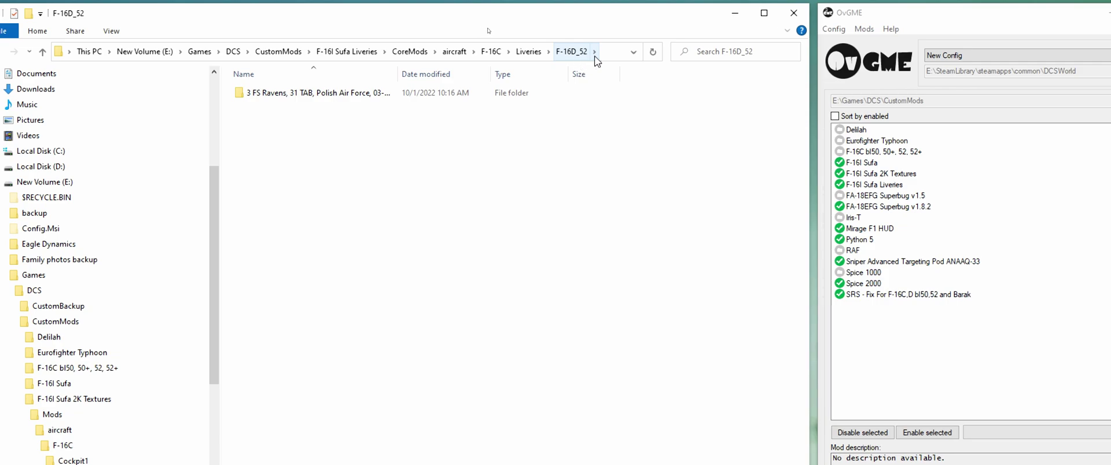
{"action": "left_click", "coordinate": [529, 52]}
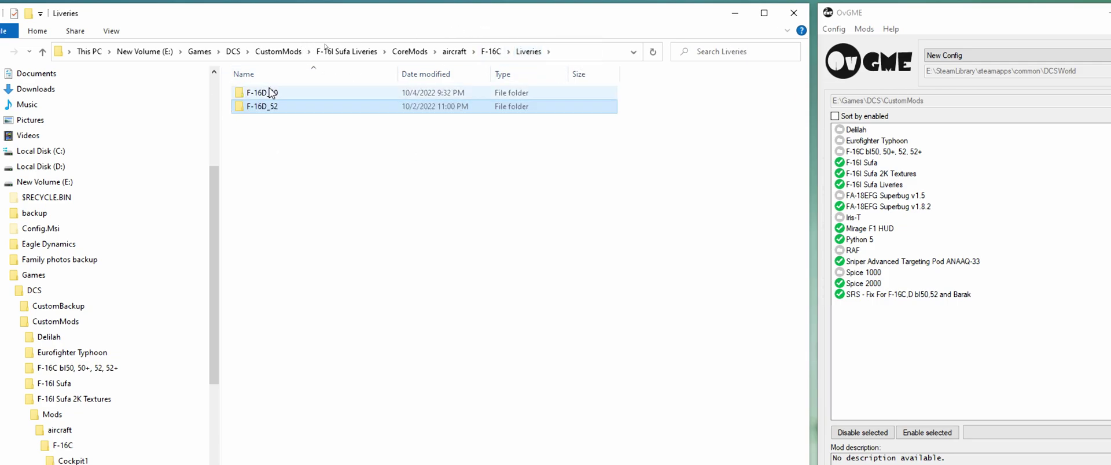
{"action": "double_click", "coordinate": [295, 96]}
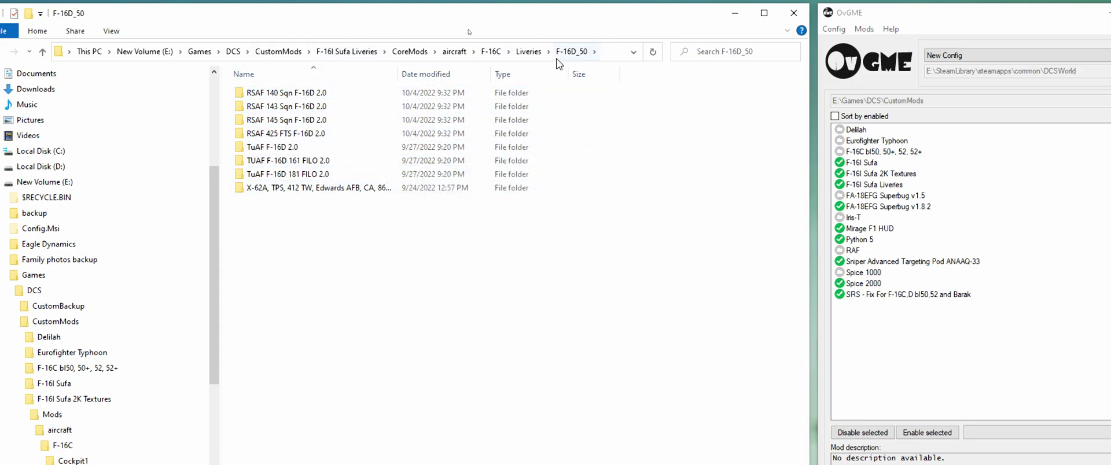
Go back to the F-16I Sufa Liveries folder and retrace the CoreMods, aircraft, F-16C, Liveries folder structure.
{"action": "left_click", "coordinate": [342, 52]}
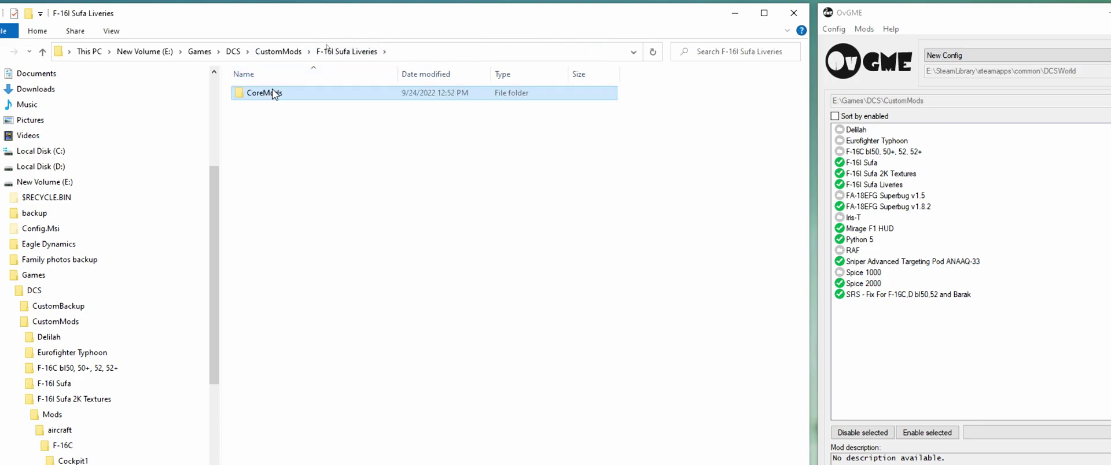
{"action": "double_click", "coordinate": [274, 94]}
{"action": "double_click", "coordinate": [295, 97]}
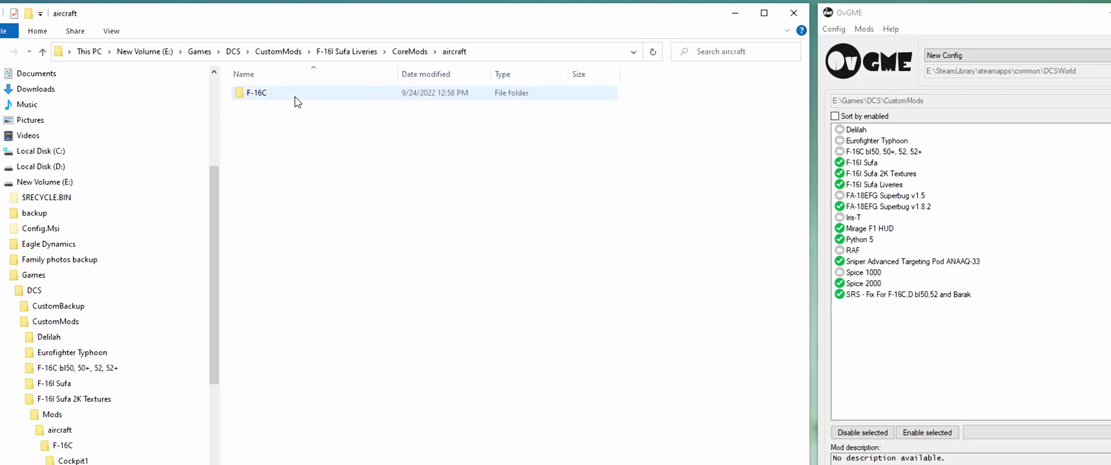
{"action": "double_click", "coordinate": [306, 94]}
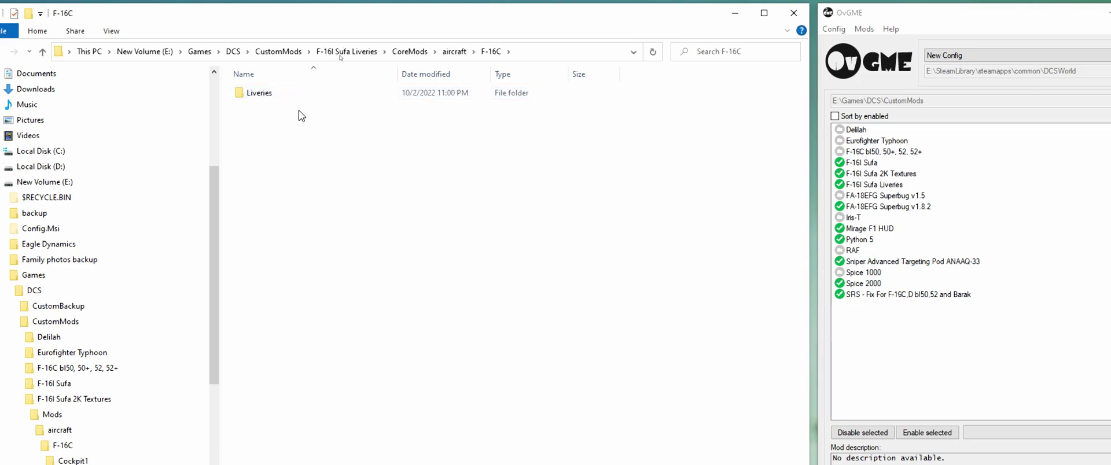
{"action": "double_click", "coordinate": [292, 99]}
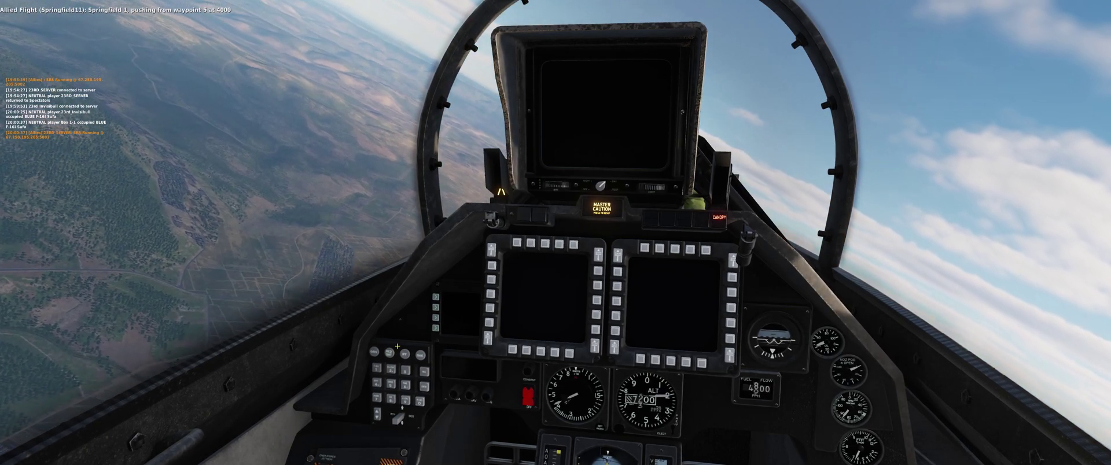
In the DCS World cockpit, trigger the aircraft's automatic start-up procedure.
{"action": "key", "text": "super+Home"}
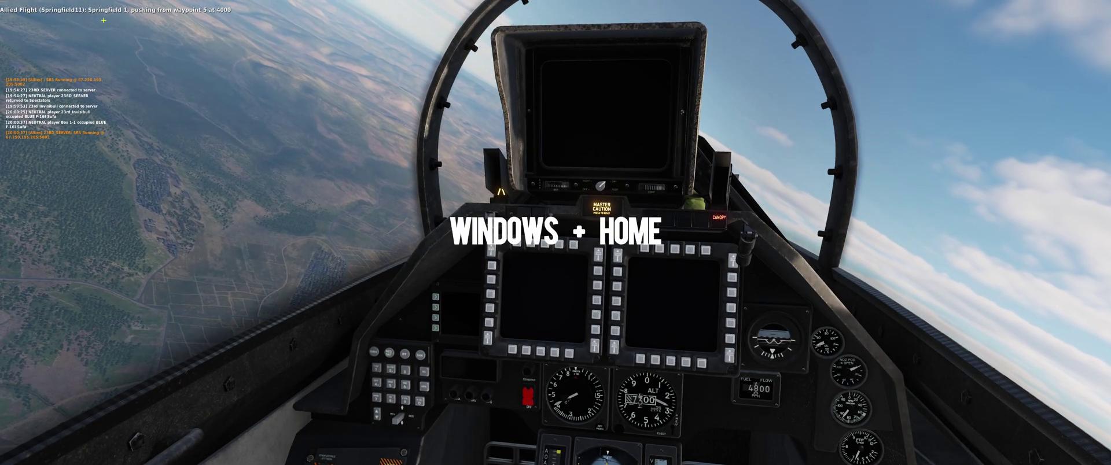